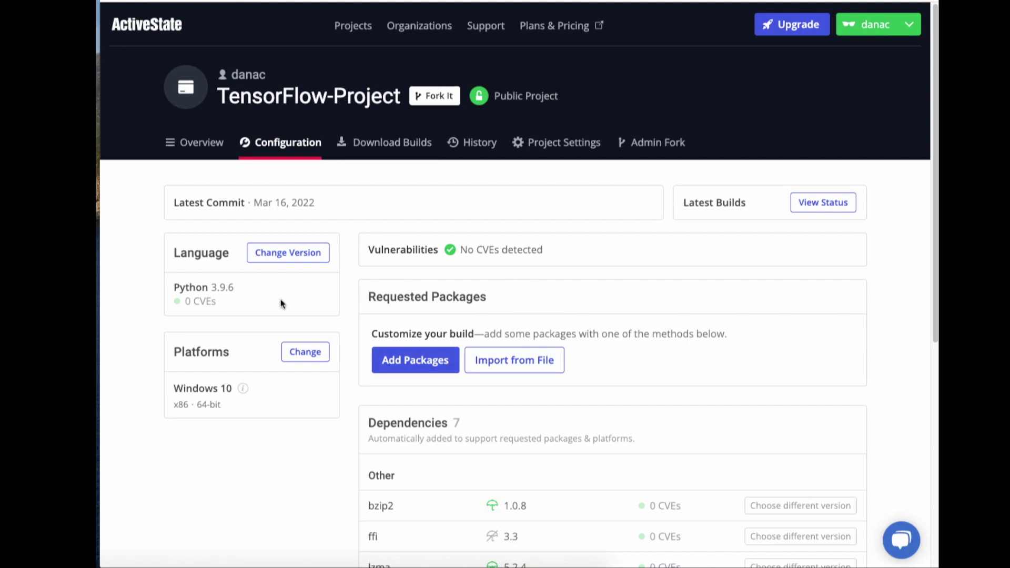
Import the copied requirements list of nine Python packages, including keras==2.0.8, pandas==0.25.3 and tensorflow==2.5.0, into the project
left_click(523, 360)
right_click(382, 192)
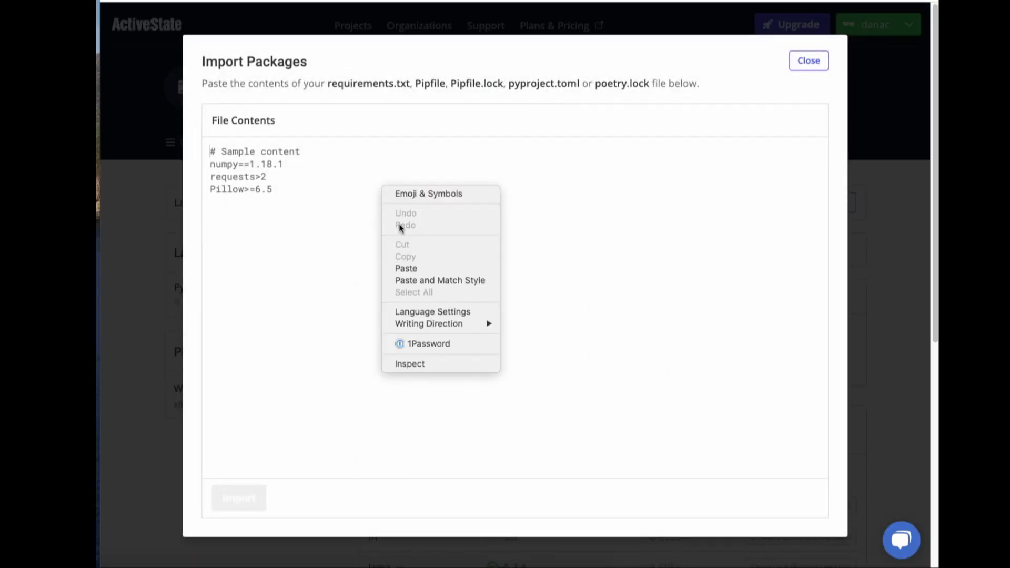
left_click(402, 266)
left_click(250, 504)
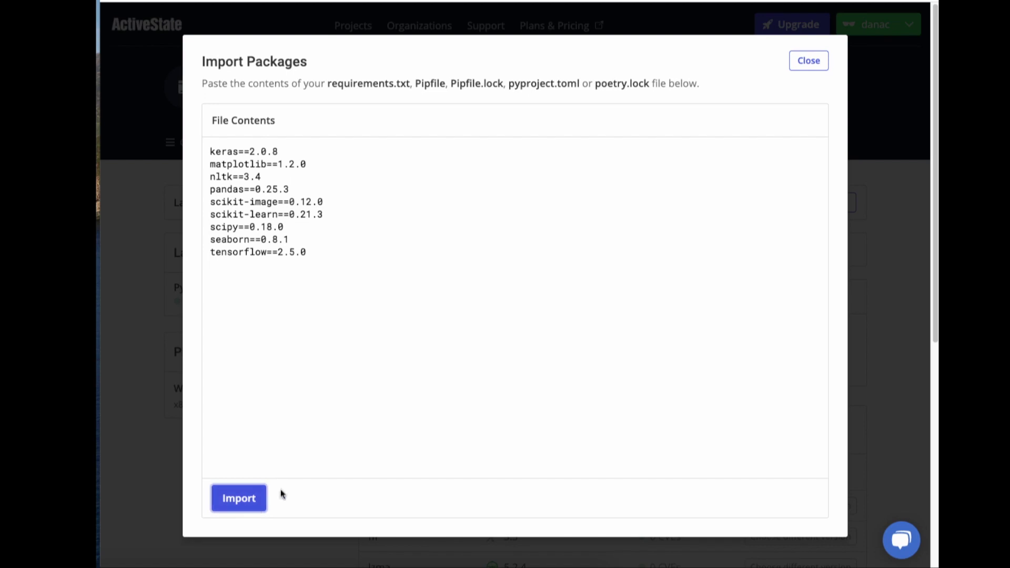
Expand the package problem details and examine the Python version range that tensorflow 2.5.0 requires
scroll(866, 370, "down", 4)
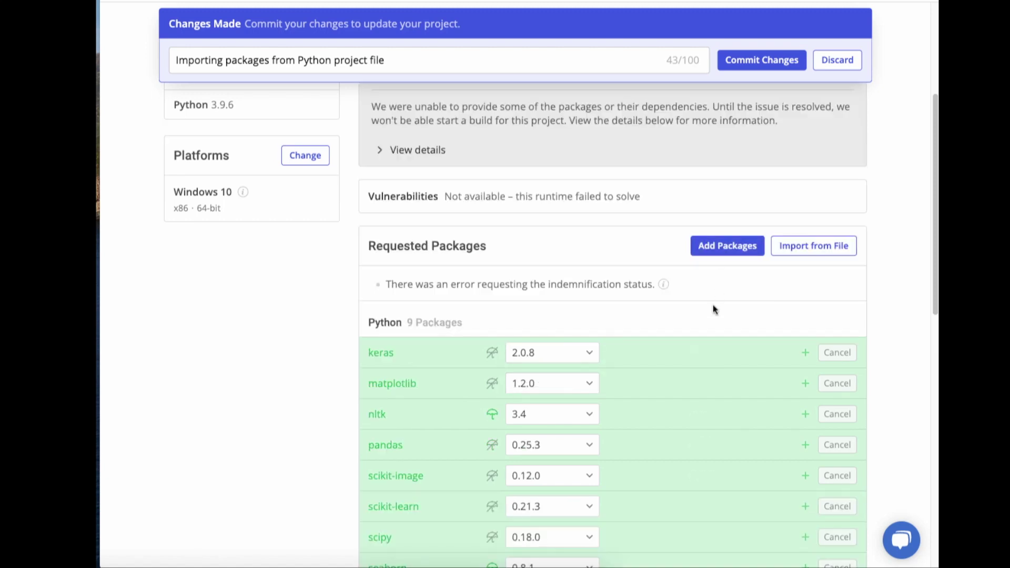
scroll(649, 316, "up", 4)
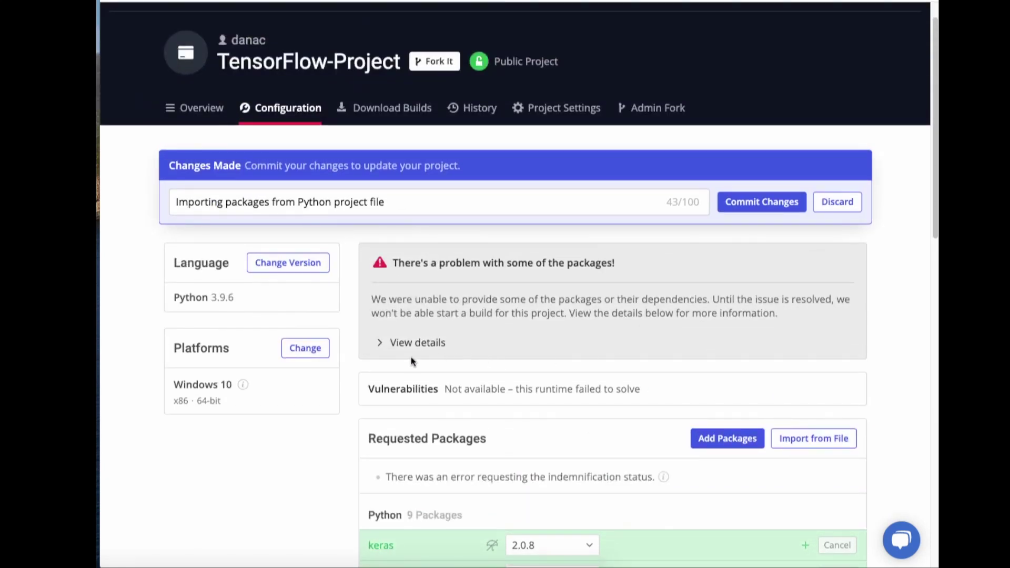
left_click(385, 343)
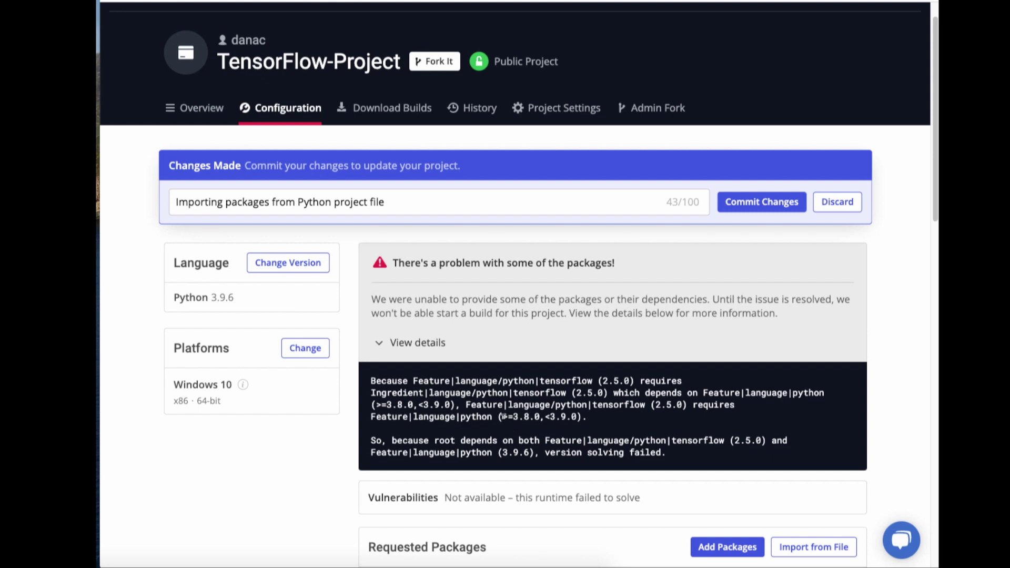
double_click(669, 404)
left_click_drag(504, 416, 578, 416)
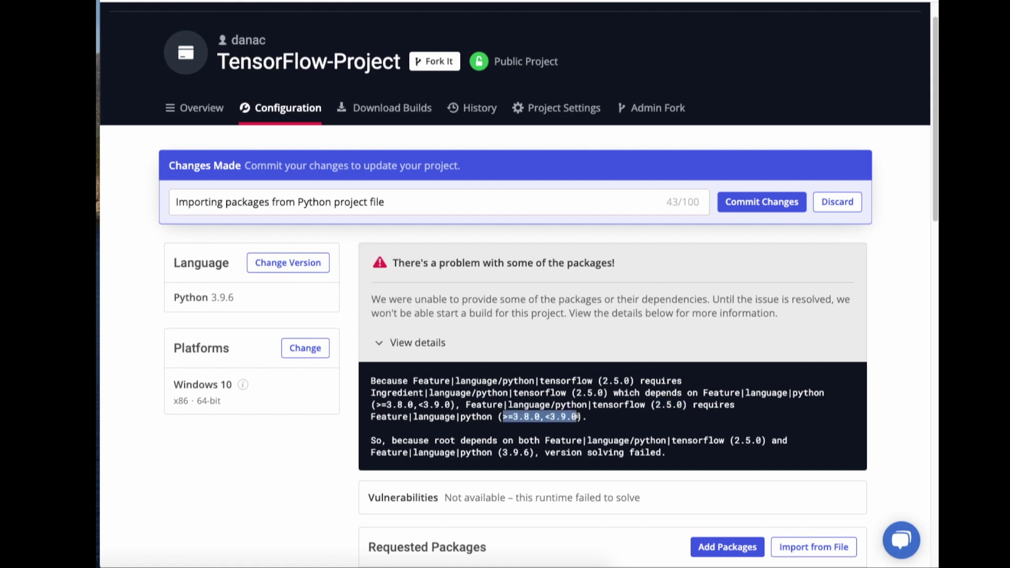
left_click(532, 423)
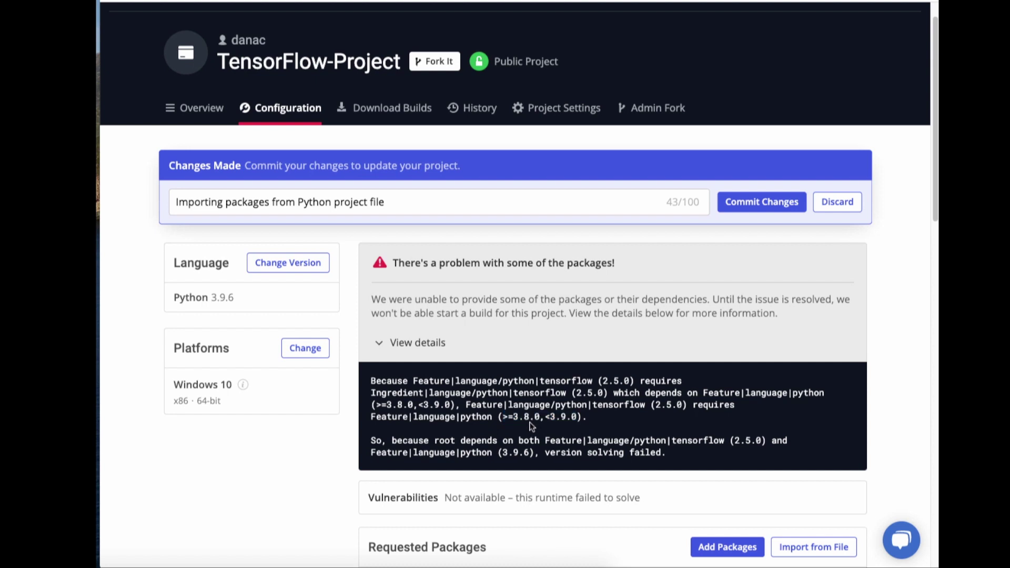
Change the project's Python version to 3.8.12
left_click(288, 264)
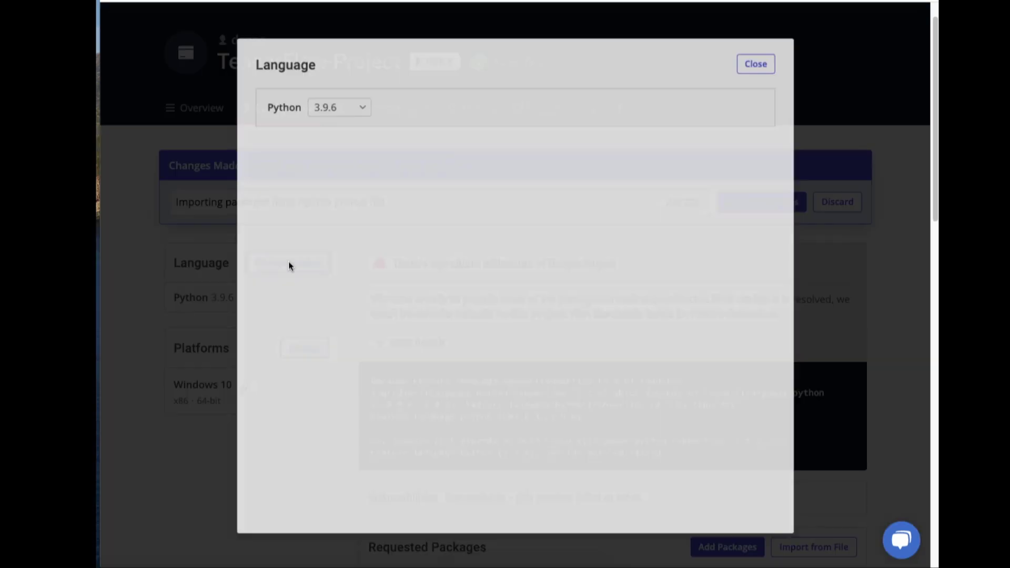
left_click(339, 109)
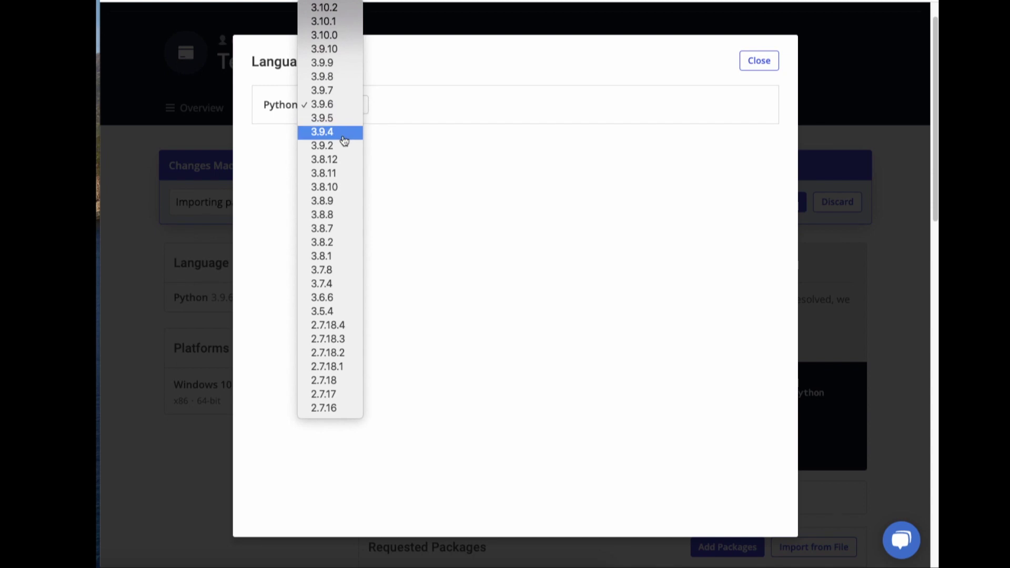
left_click(342, 161)
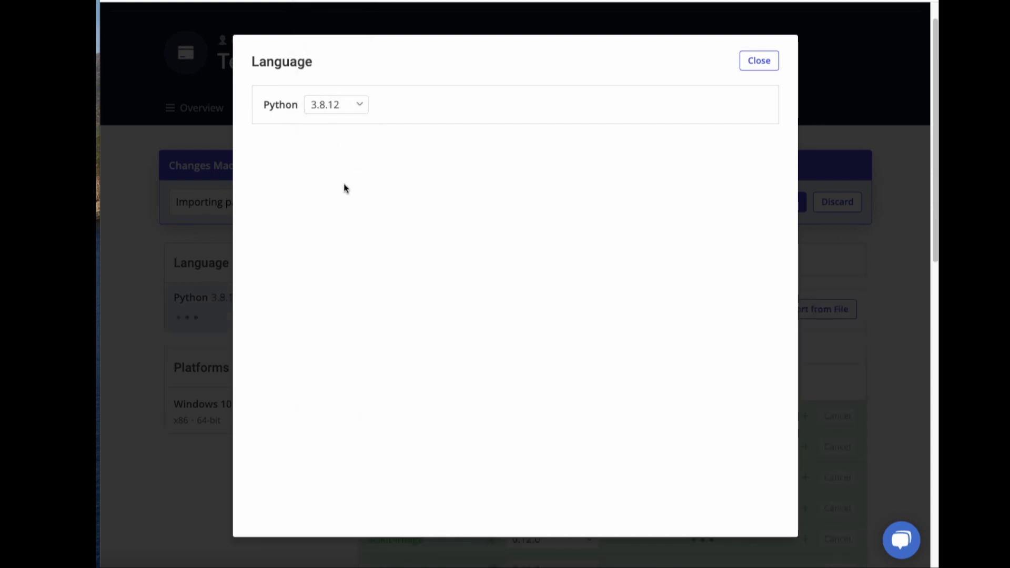
left_click(759, 62)
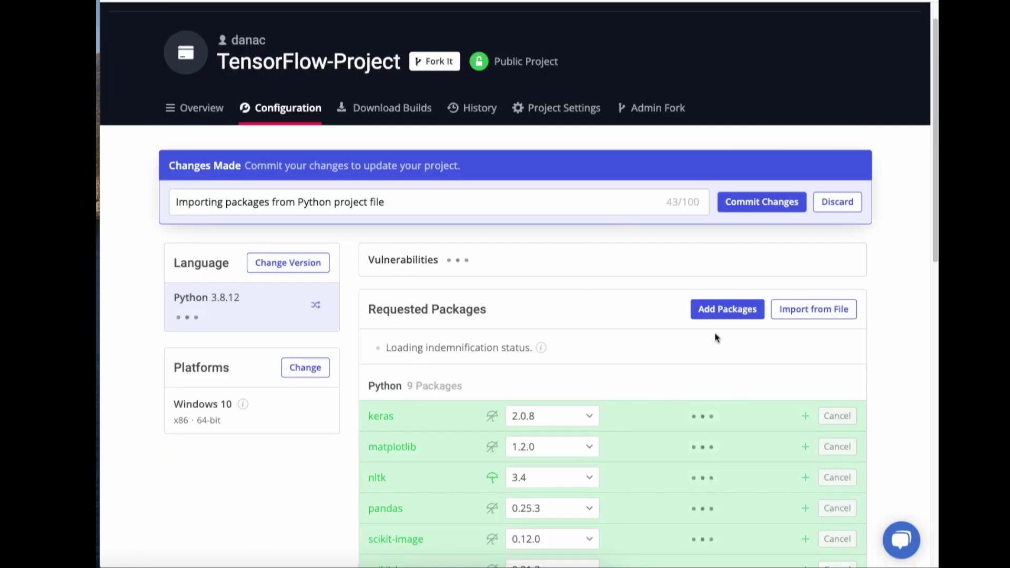
Review the vulnerability summary and the CVE status of each requested package
scroll(868, 352, "down", 2)
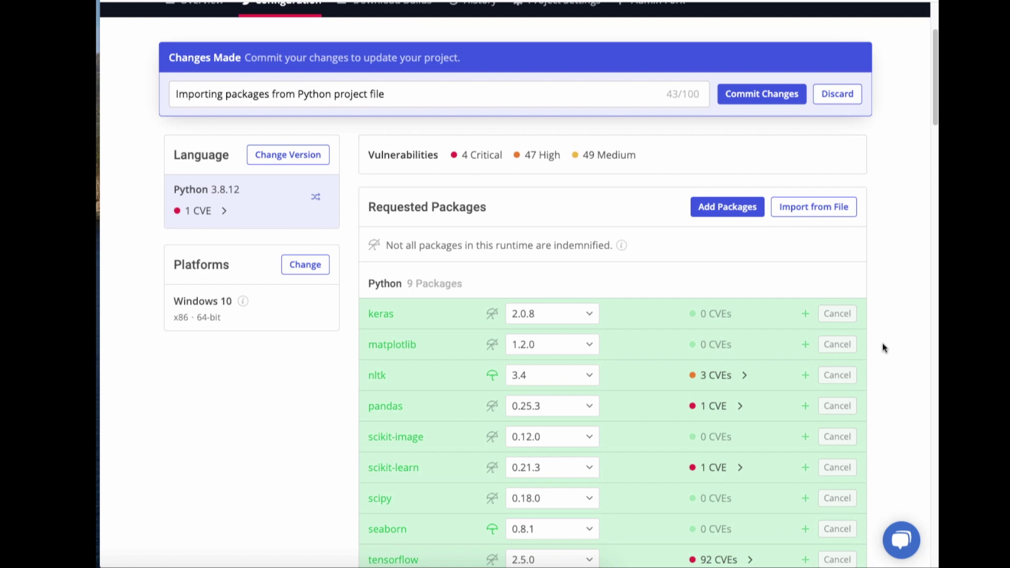
scroll(884, 348, "down", 1)
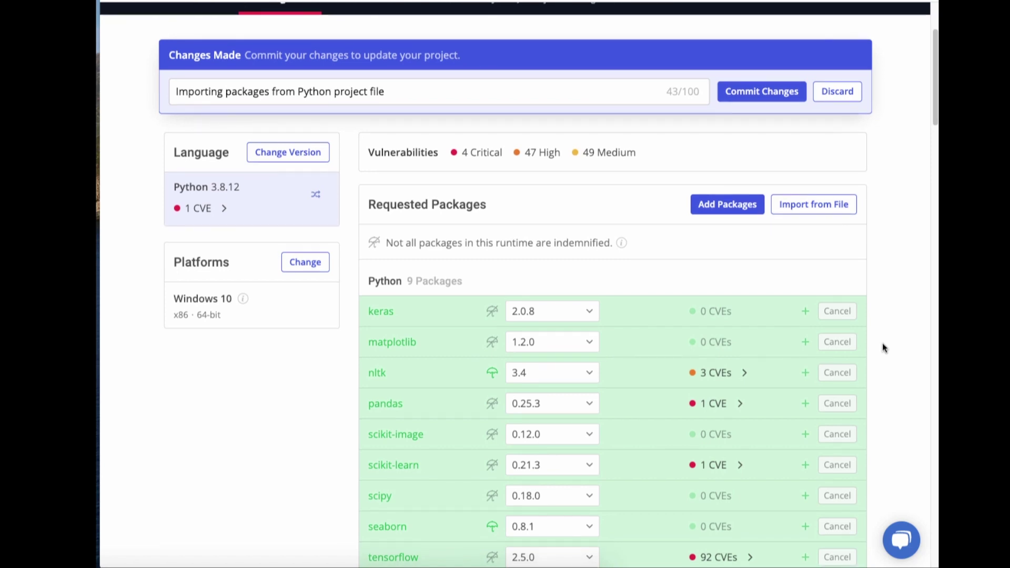
scroll(883, 349, "down", 1)
scroll(883, 348, "down", 3)
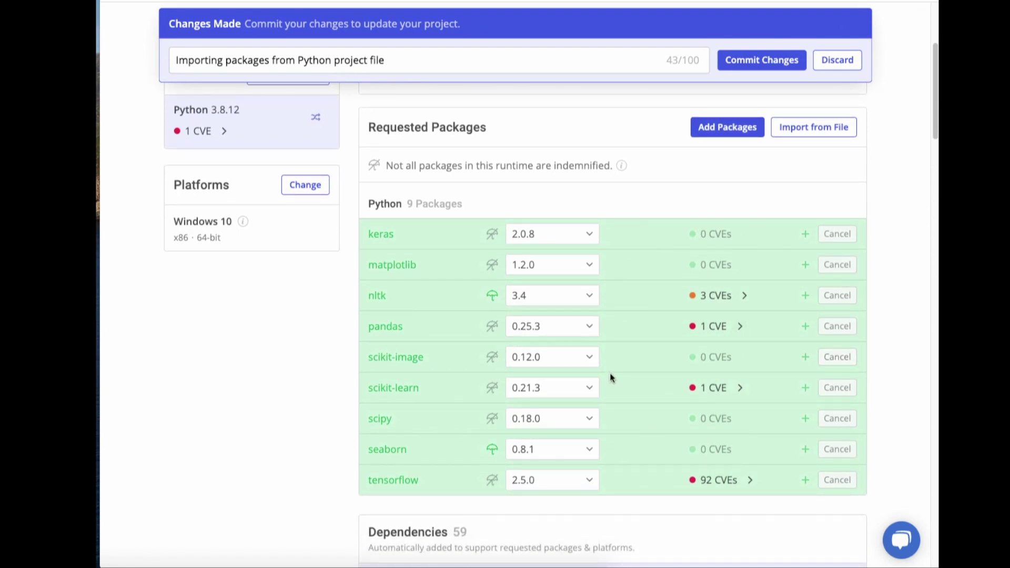
scroll(615, 283, "up", 9)
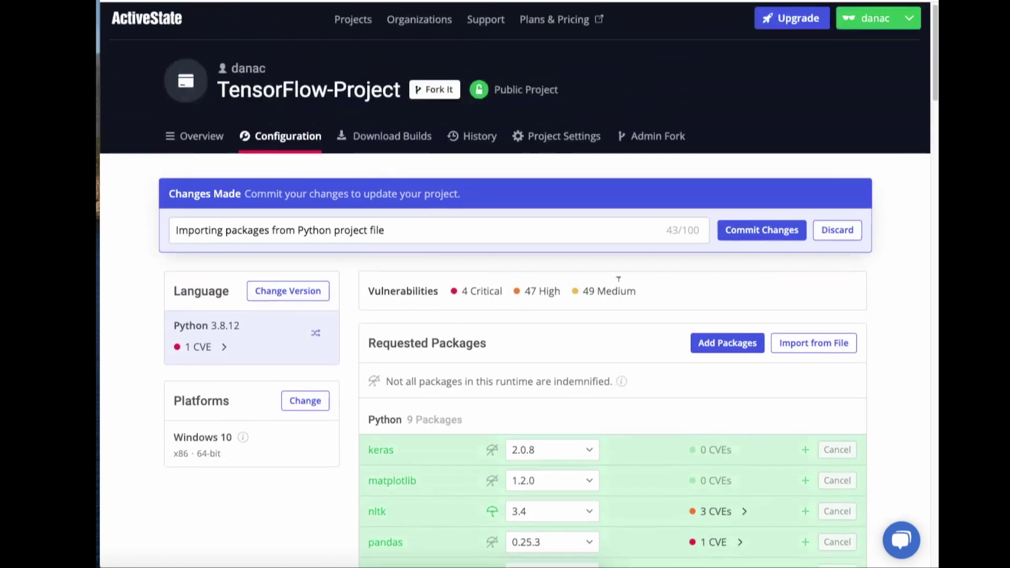
scroll(617, 284, "down", 9)
scroll(617, 284, "down", 8)
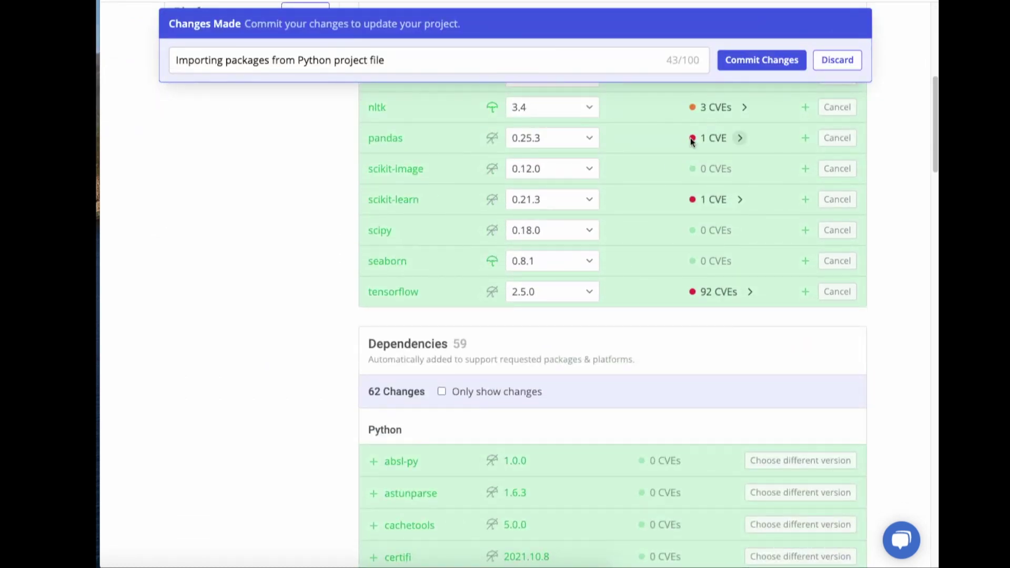
Set the requested pandas version to 1.3.1 and the scikit-learn version to 1.0.0
left_click(589, 139)
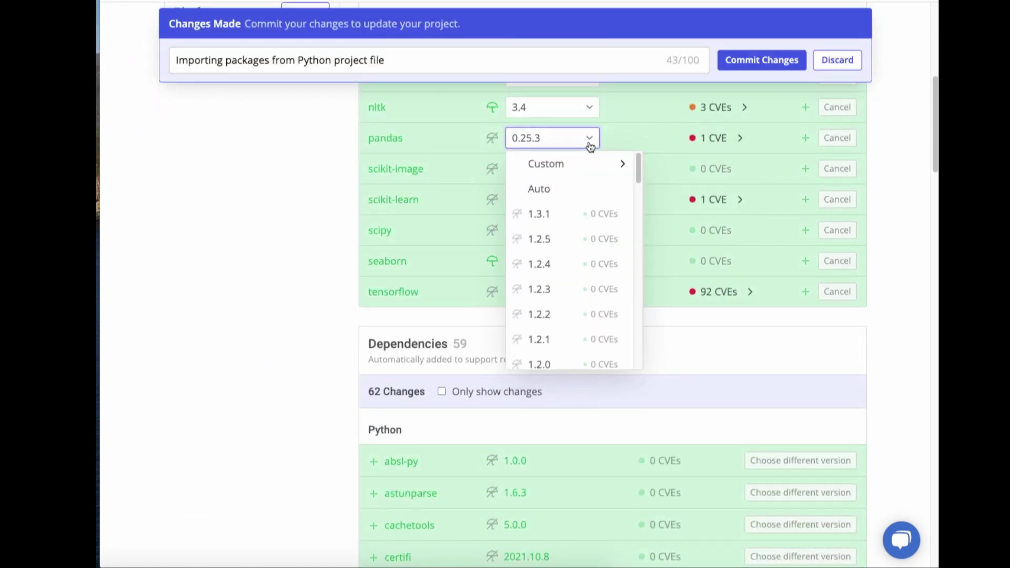
left_click(550, 221)
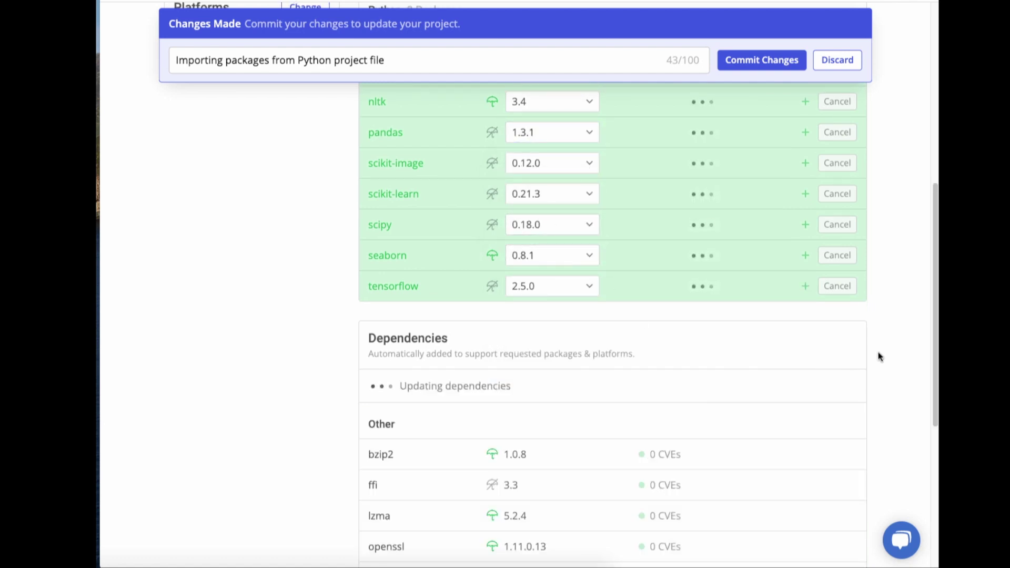
scroll(879, 354, "up", 2)
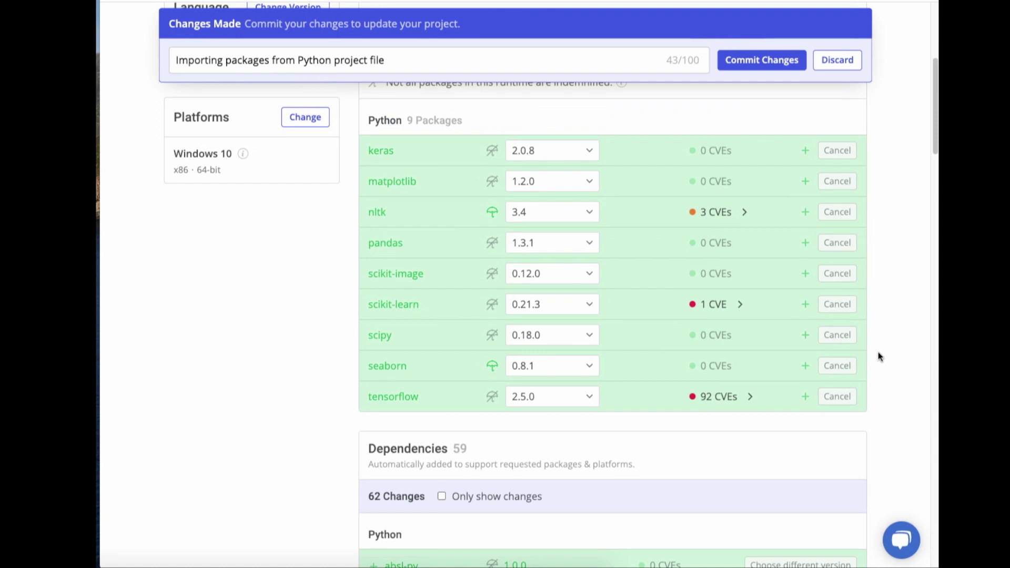
left_click(592, 310)
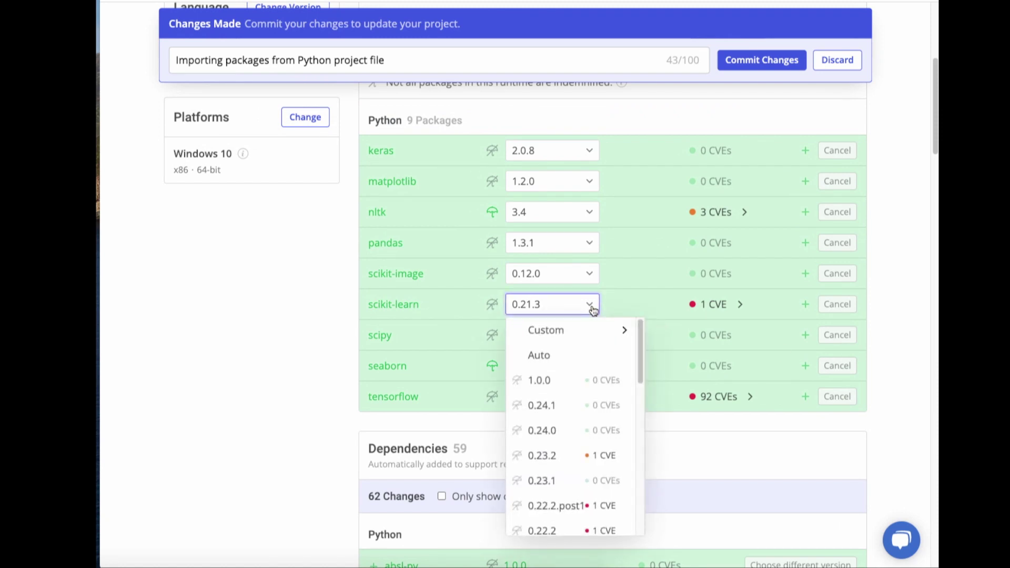
left_click(559, 385)
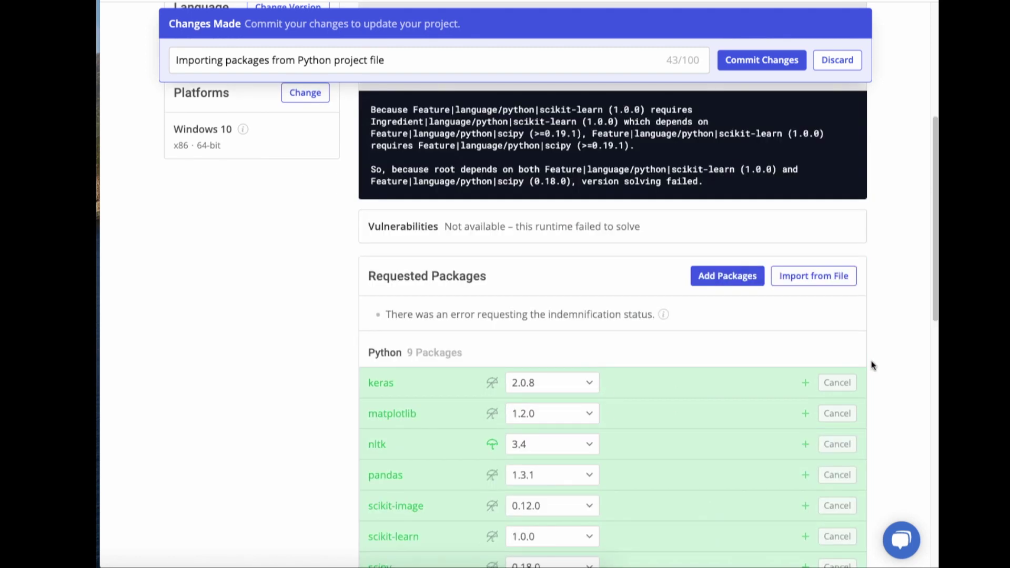
Check the scipy requirement in the problem details and set the requested scipy version to 1.7.3
scroll(618, 293, "up", 3)
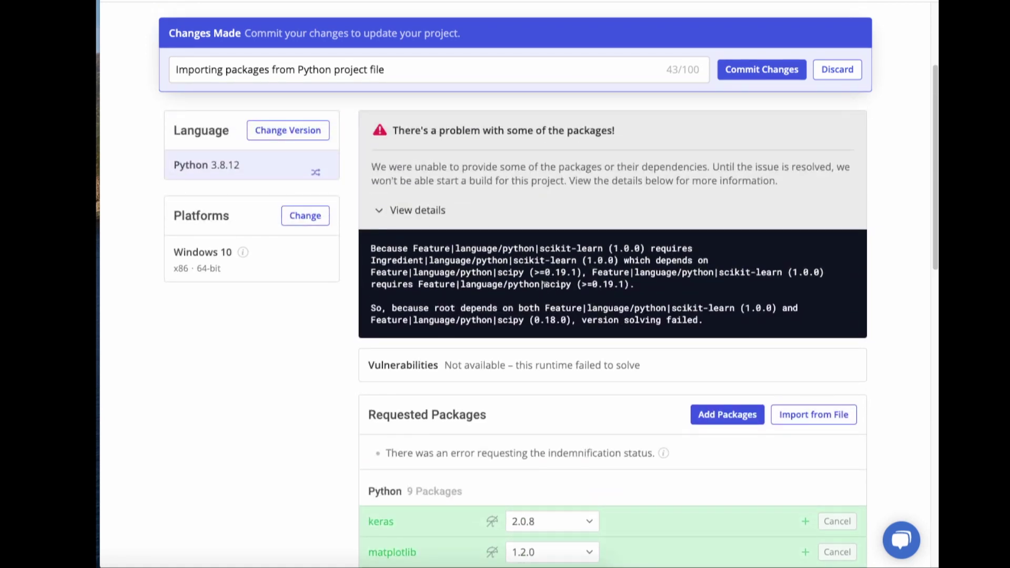
left_click_drag(545, 284, 629, 284)
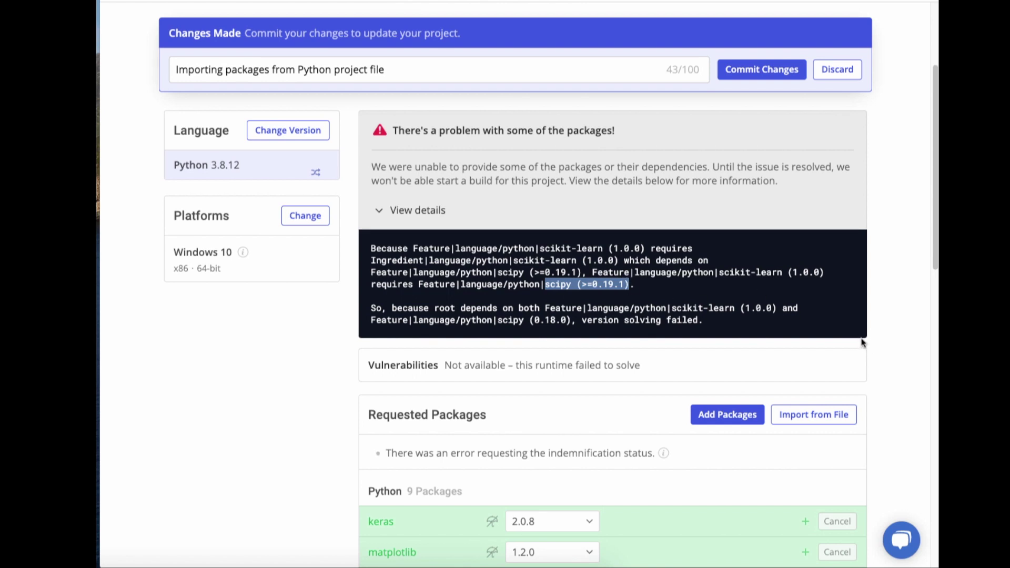
scroll(888, 360, "down", 5)
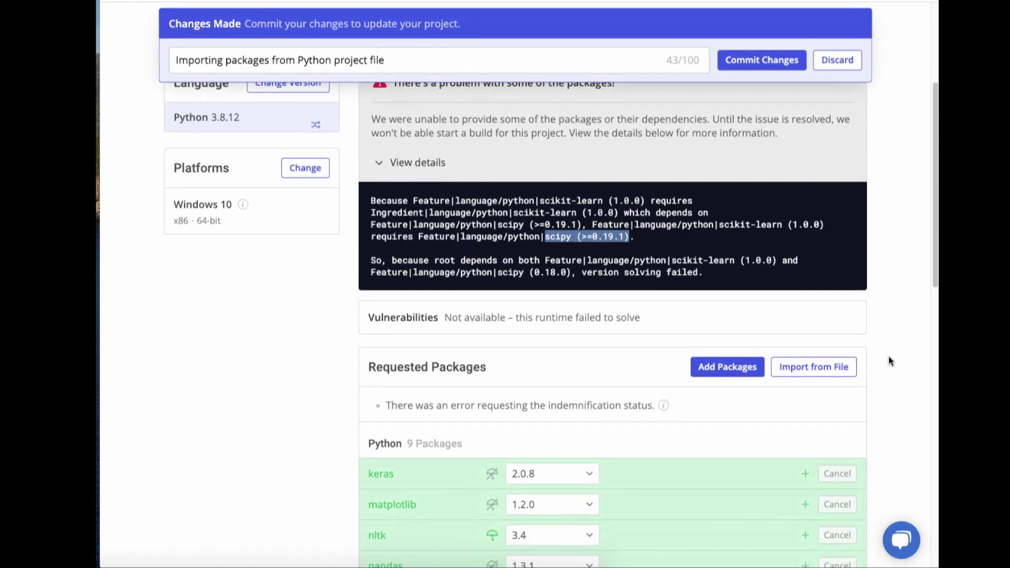
scroll(888, 361, "down", 4)
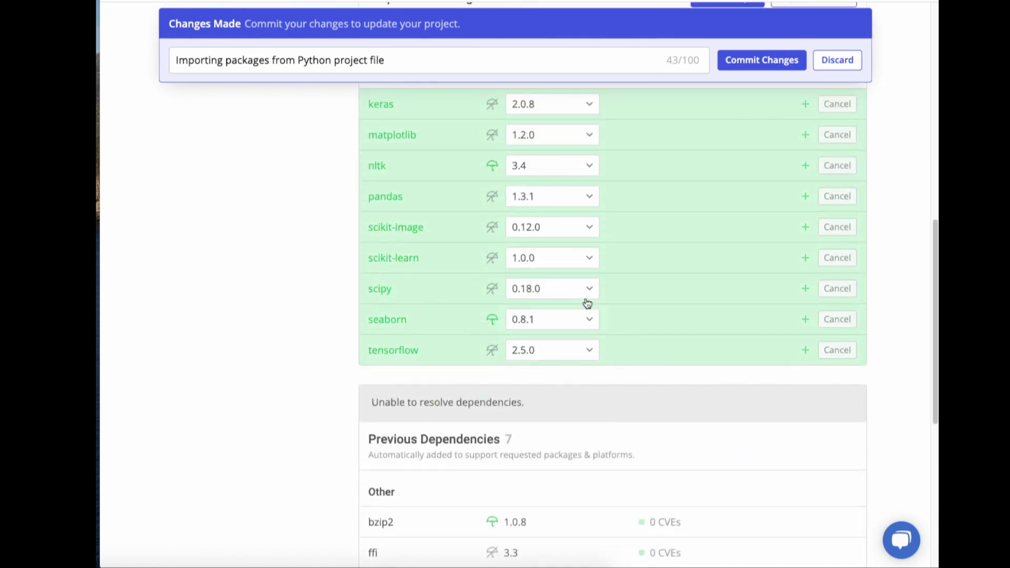
left_click(589, 290)
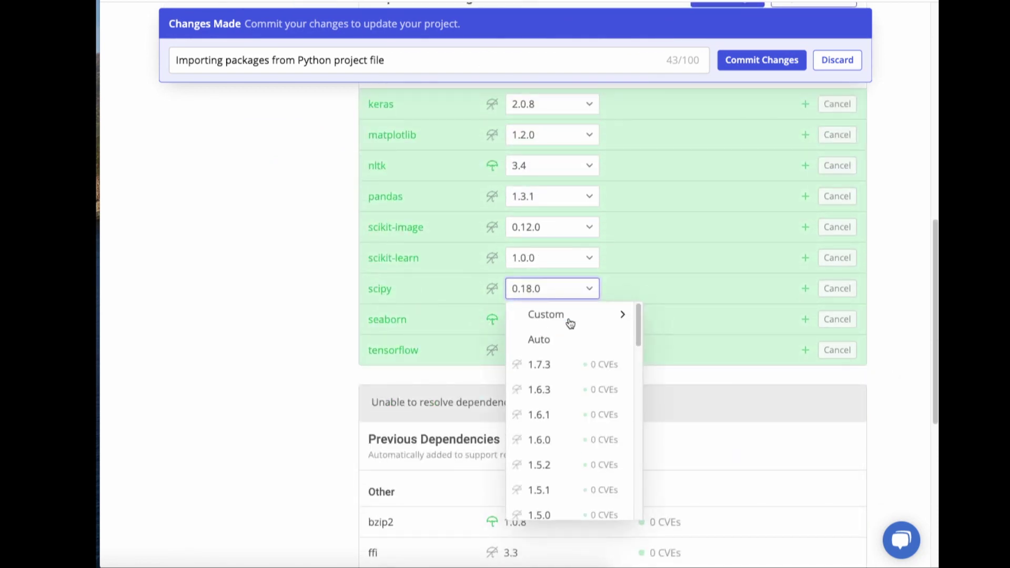
left_click(549, 365)
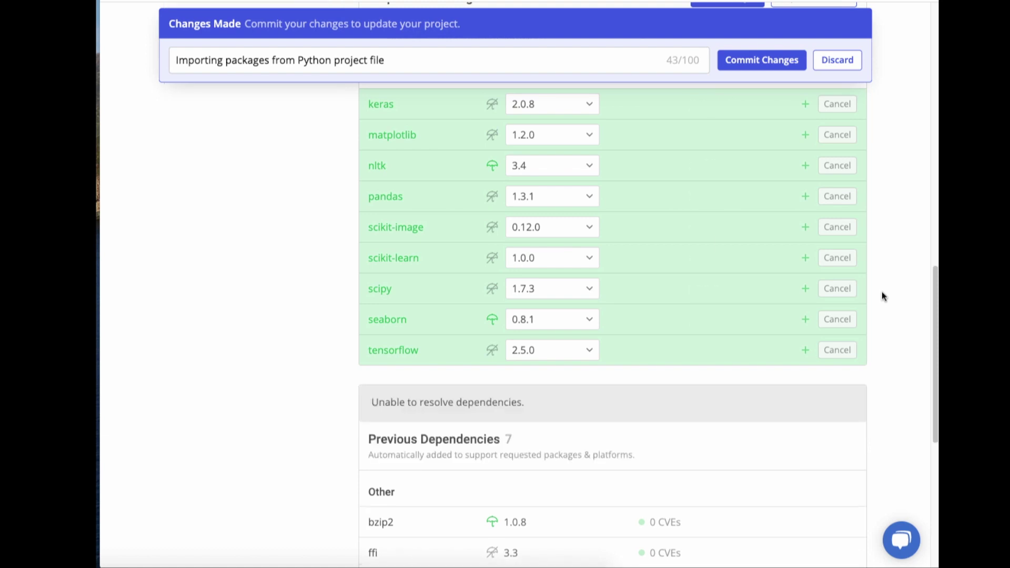
Read through the dependency conflict details and set the keras, matplotlib and nltk versions to Auto
scroll(882, 293, "up", 2)
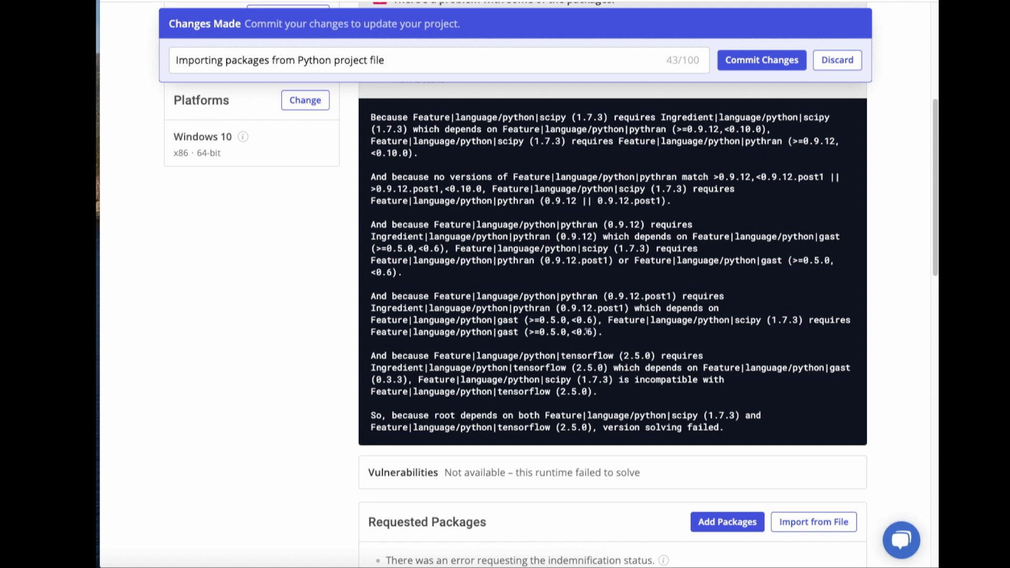
scroll(588, 331, "down", 1)
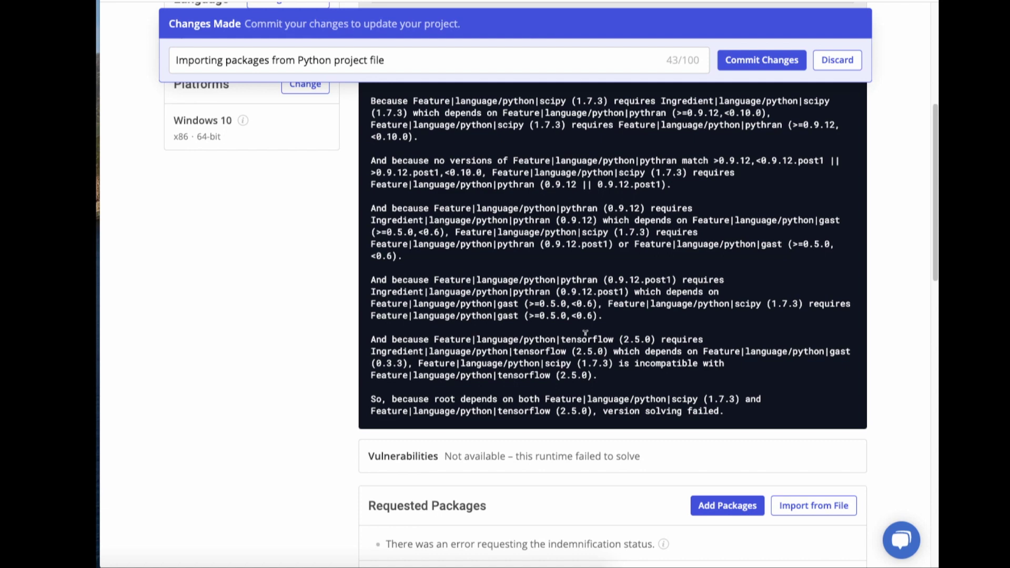
scroll(605, 337, "down", 5)
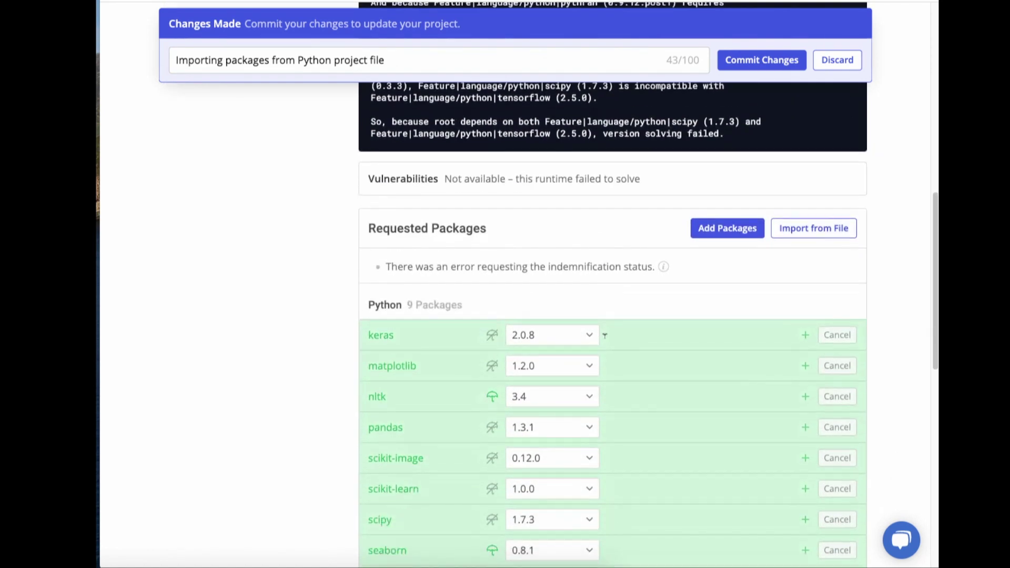
scroll(605, 340, "down", 3)
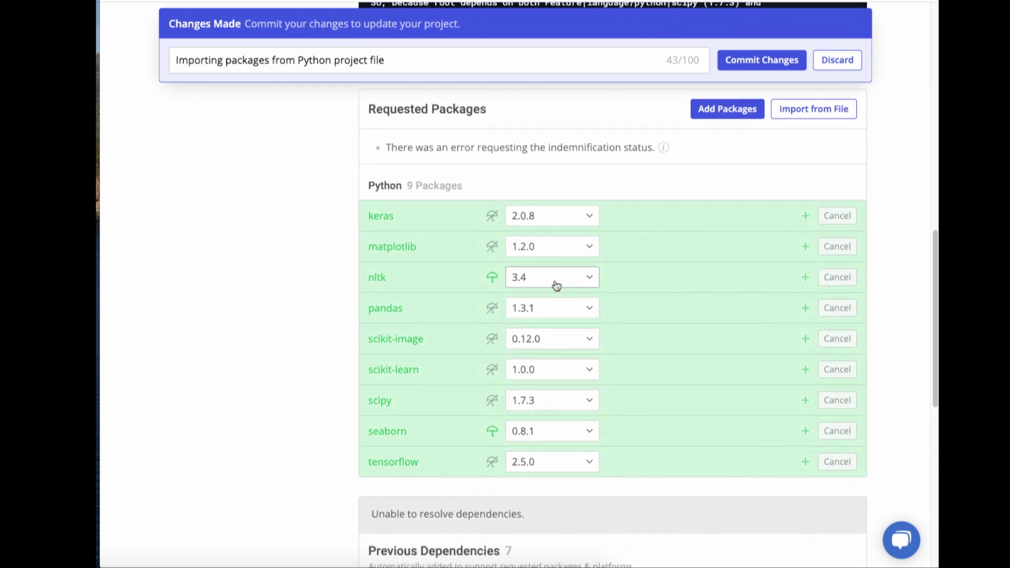
scroll(579, 447, "down", 1)
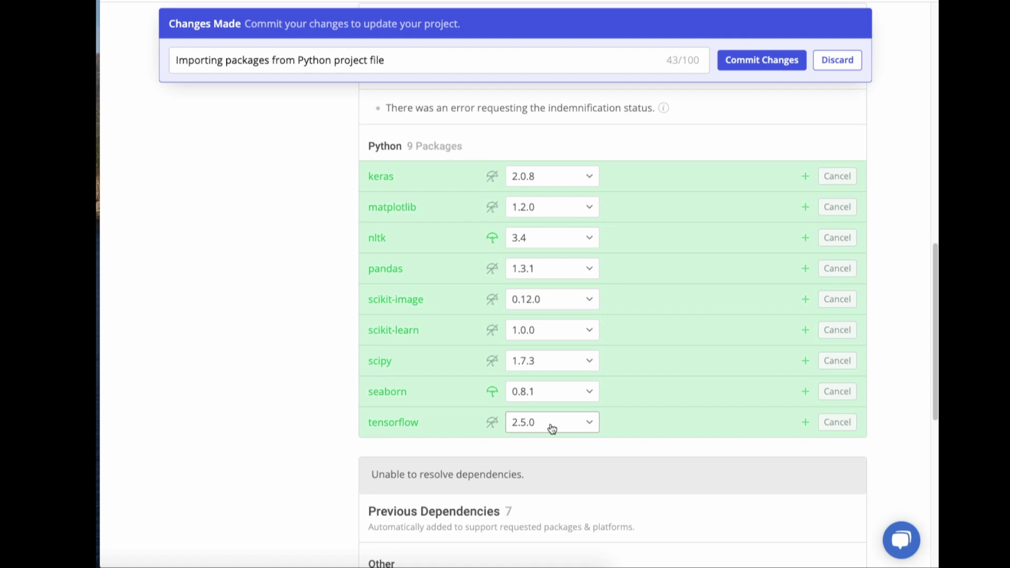
left_click(560, 183)
left_click(553, 232)
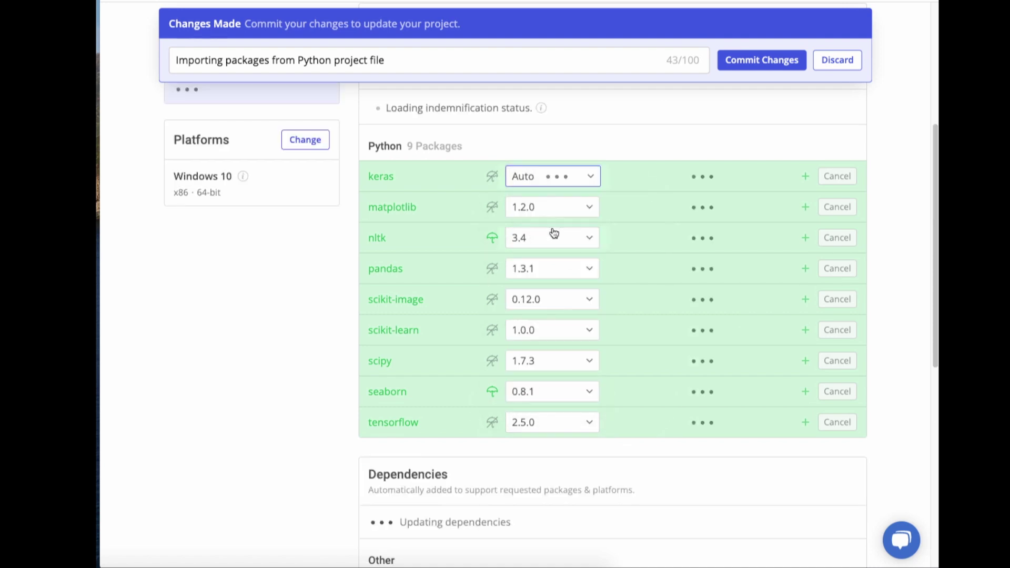
left_click(553, 208)
left_click(553, 255)
left_click(552, 246)
left_click(545, 288)
Set the requested versions of pandas, scikit-image, scikit-learn, scipy and seaborn to Auto
left_click(541, 272)
left_click(542, 323)
left_click(552, 300)
left_click(560, 350)
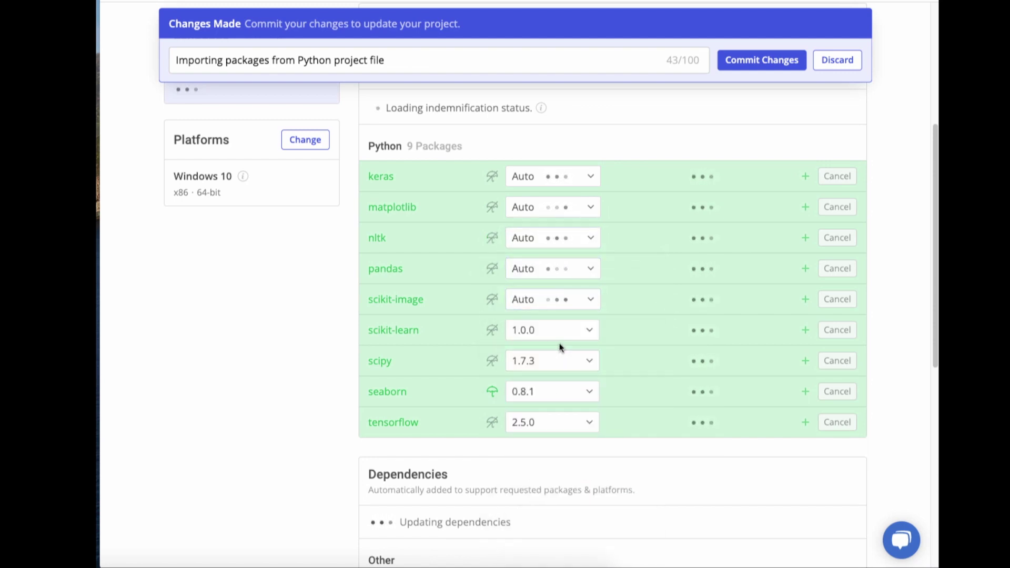
left_click(557, 339)
left_click(553, 381)
left_click(557, 363)
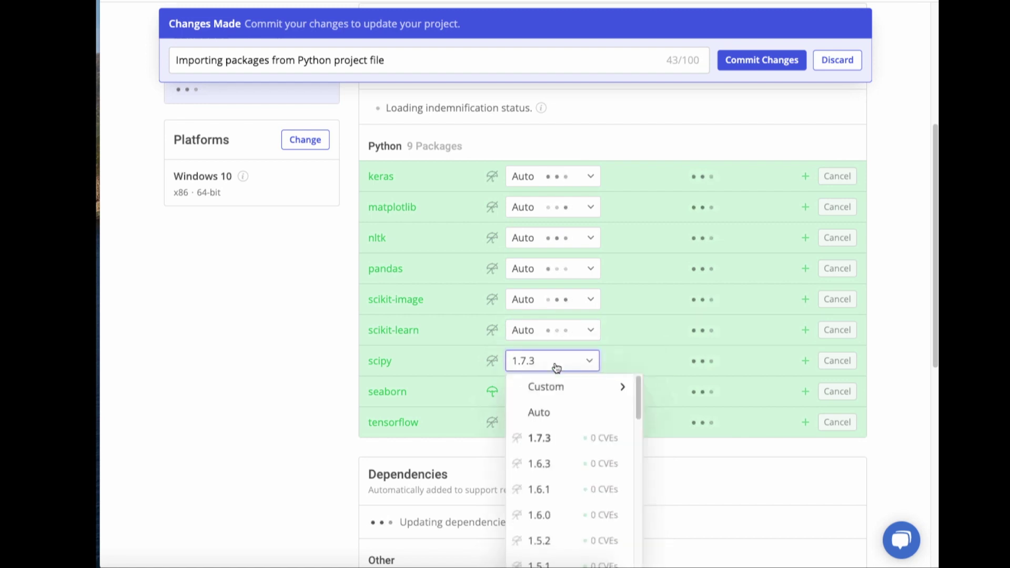
left_click(553, 413)
left_click(559, 390)
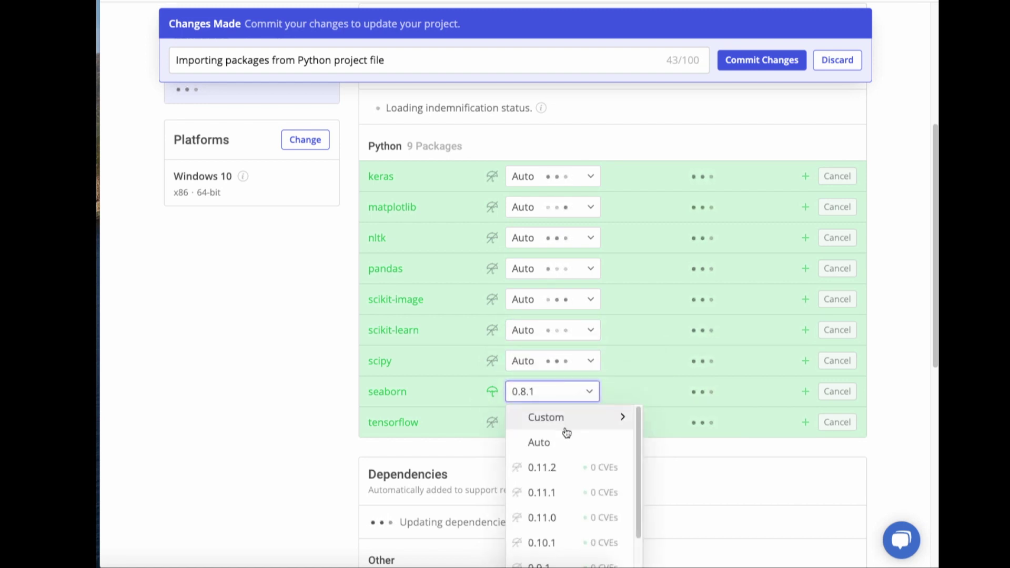
left_click(564, 442)
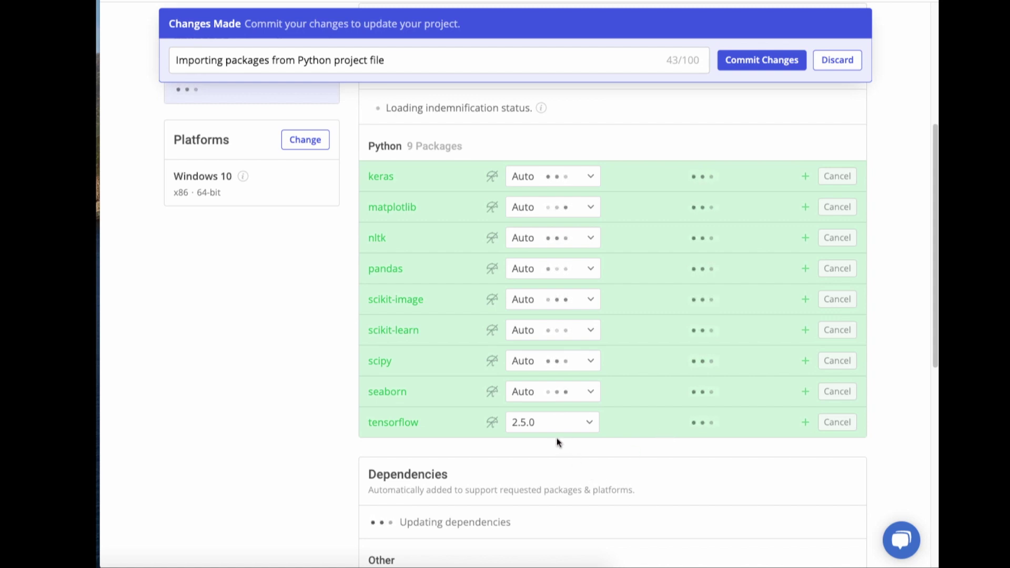
Review the resolved versions and CVE status of the requested packages, and commit the changes to the project
scroll(273, 322, "up", 2)
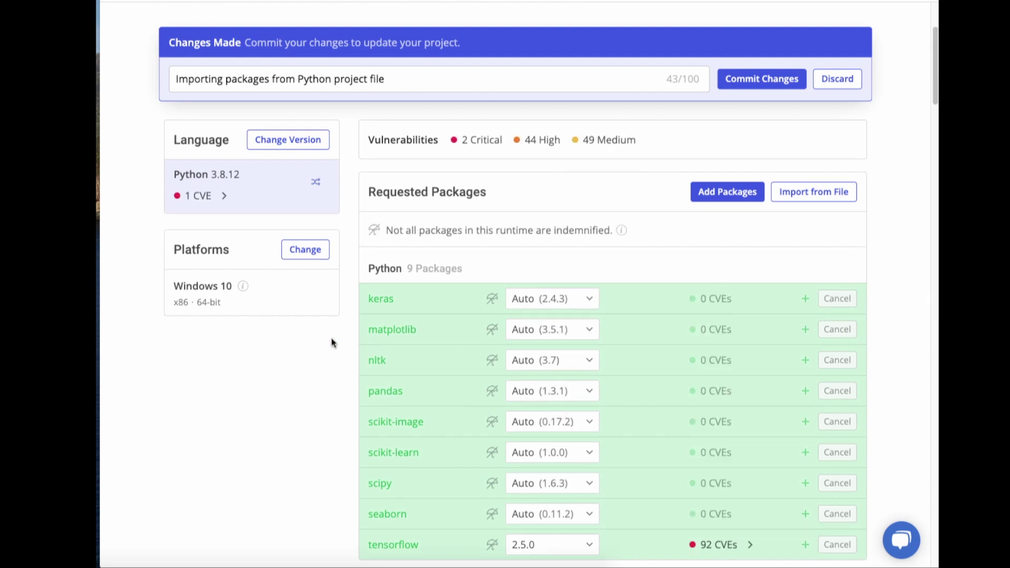
scroll(331, 345, "down", 2)
scroll(332, 346, "down", 1)
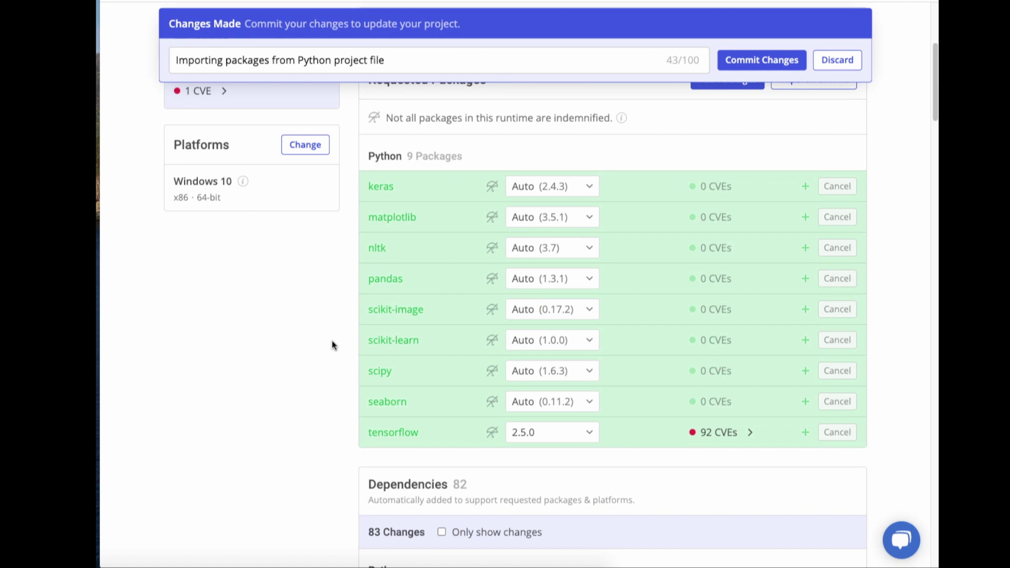
scroll(333, 345, "up", 2)
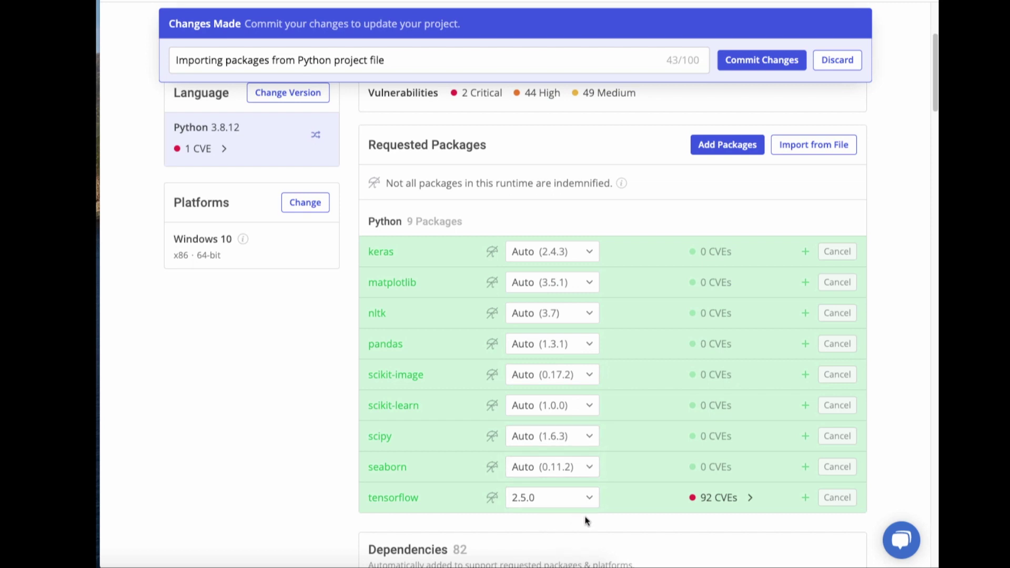
scroll(668, 237, "up", 2)
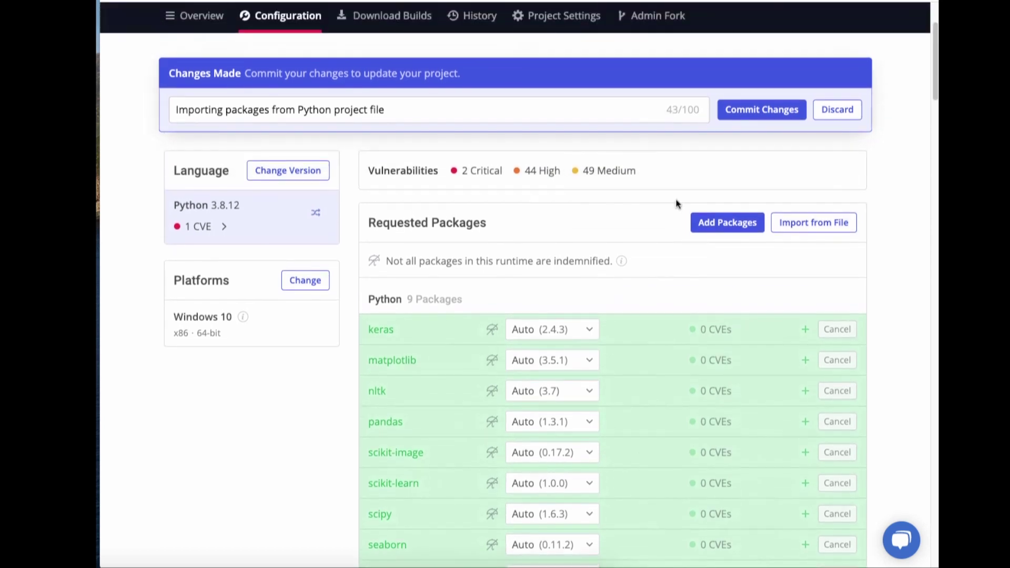
left_click(776, 113)
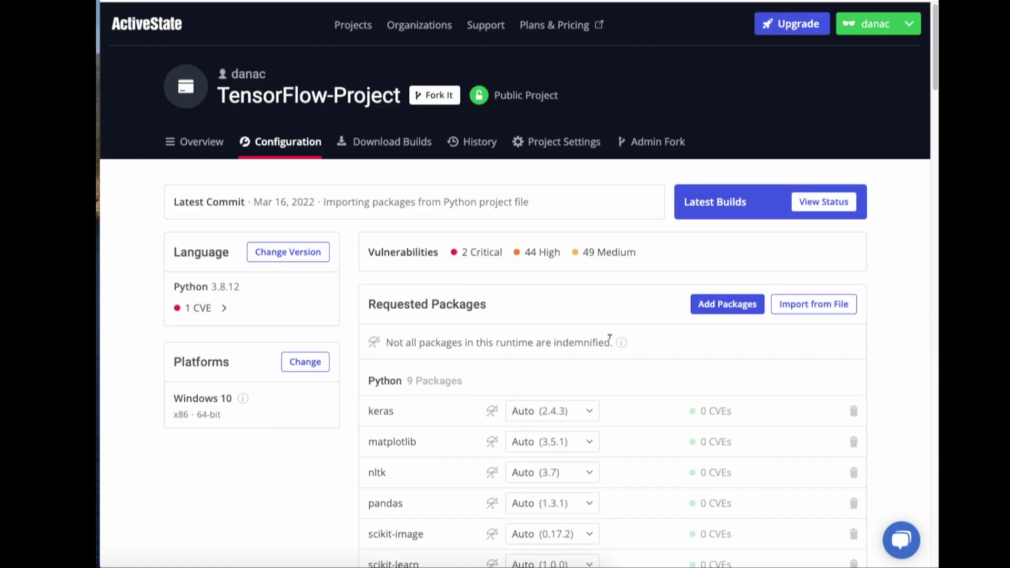
scroll(609, 341, "down", 1)
scroll(609, 339, "down", 1)
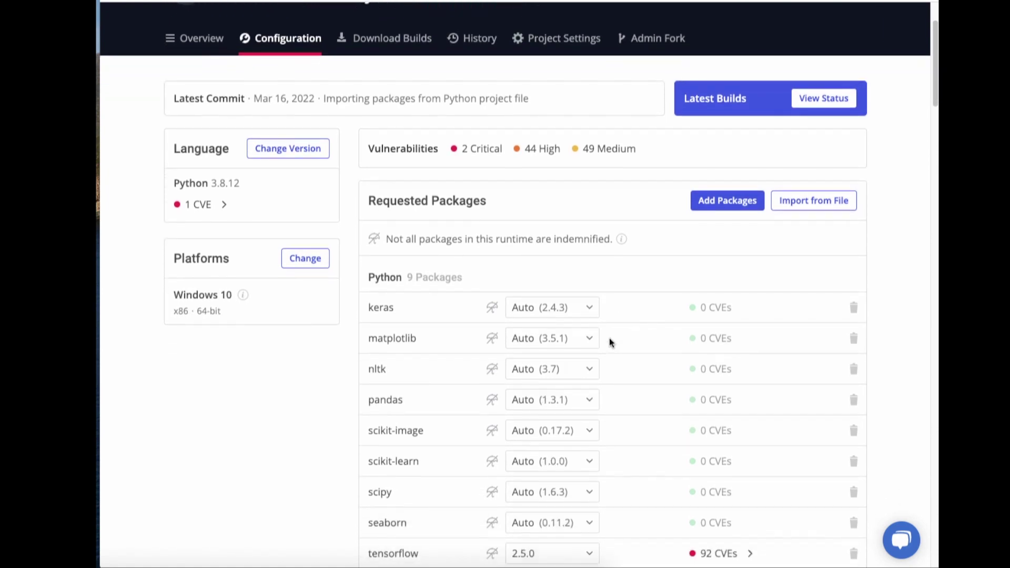